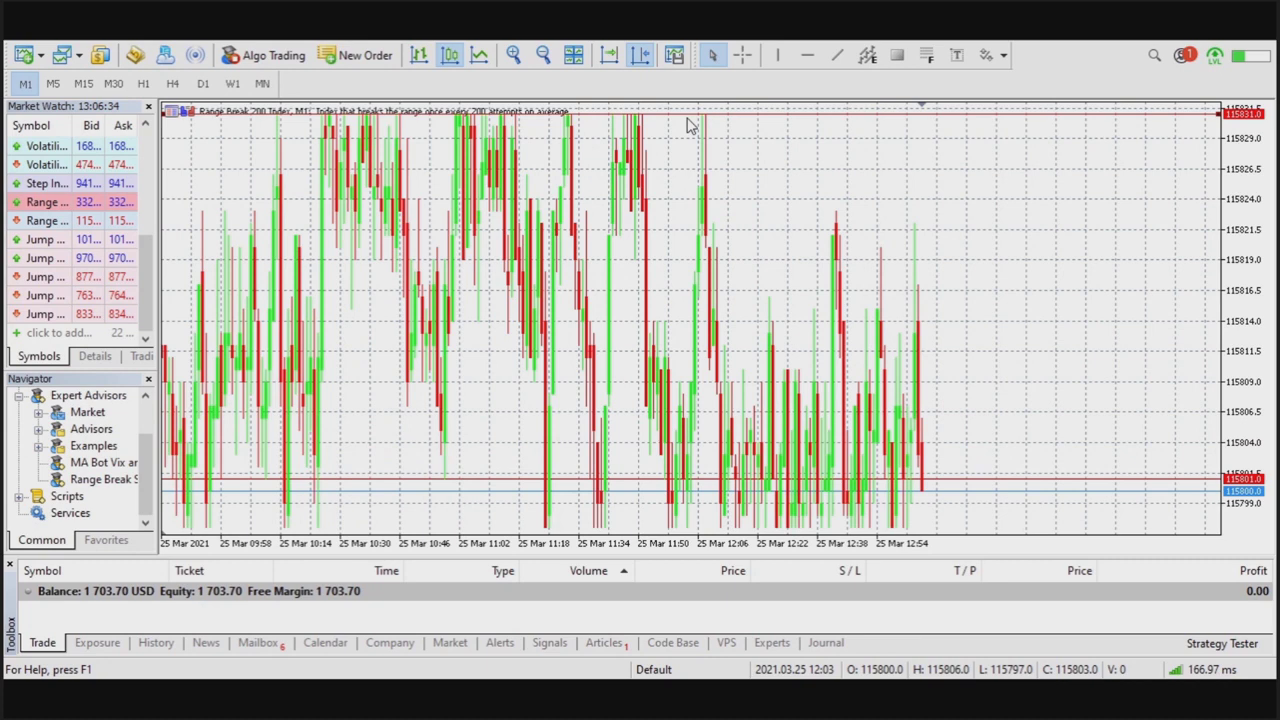
# Step: Place a horizontal line at the 115797.0 range low, then draw and delete a trial trend line
pyautogui.click(807, 55)
pyautogui.moveTo(679, 508); pyautogui.dragTo(679, 528)
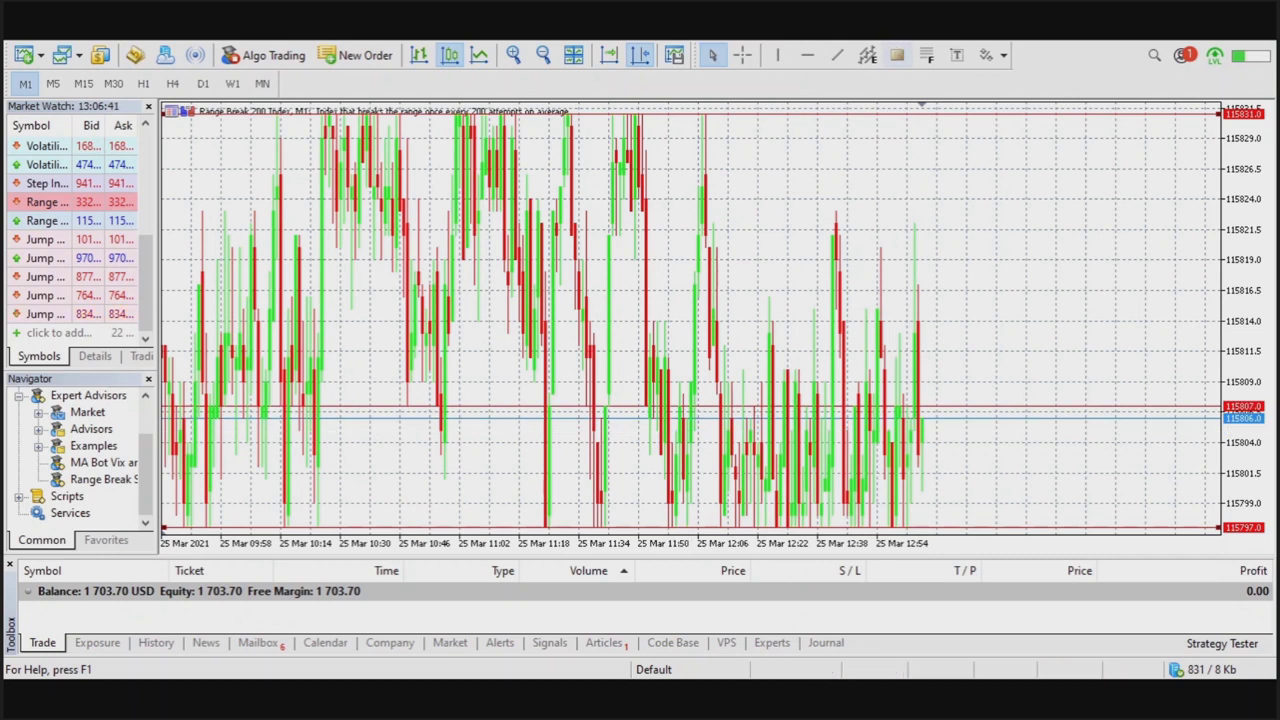
pyautogui.click(837, 55)
pyautogui.moveTo(377, 302); pyautogui.dragTo(1102, 304)
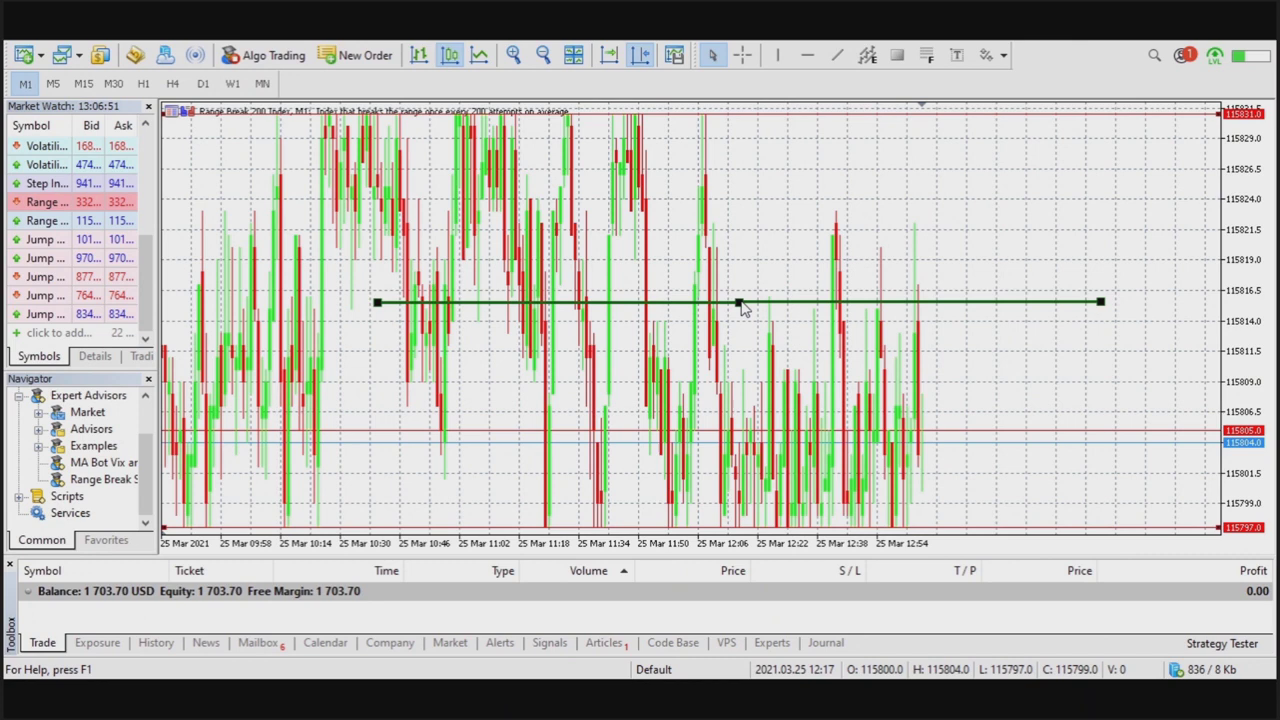
pyautogui.press('Delete')
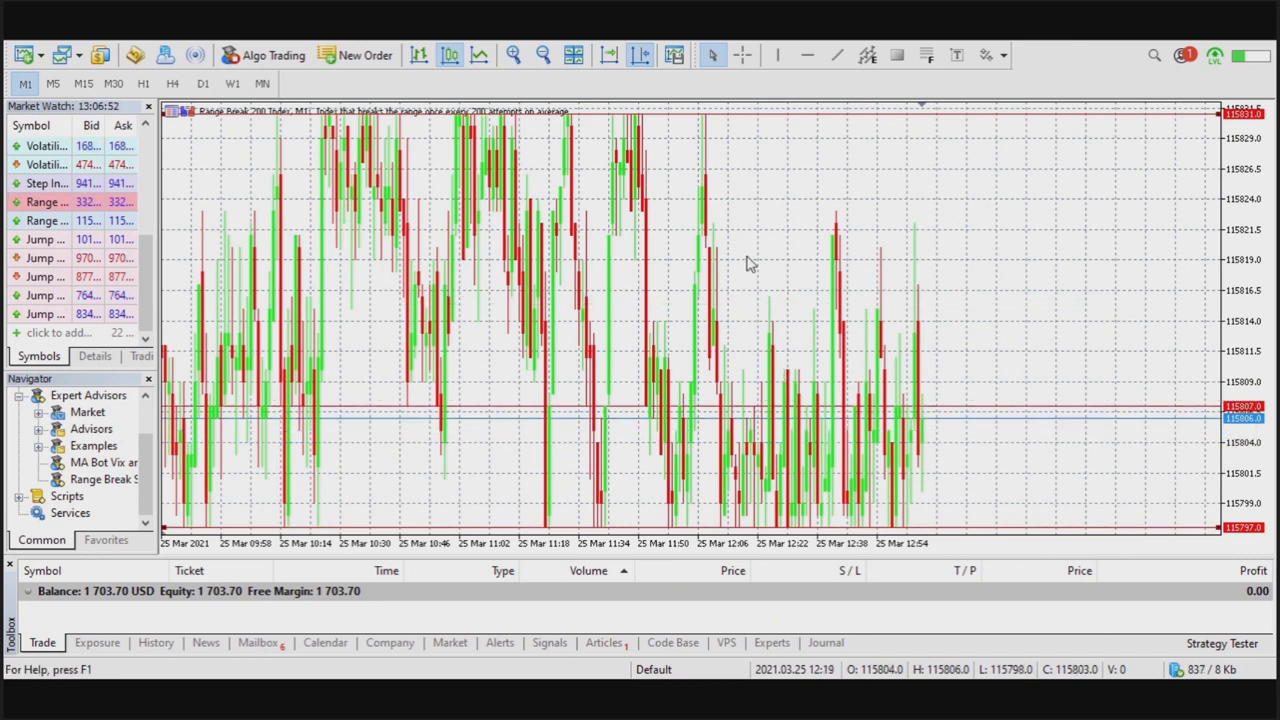
# Step: Place a second horizontal line across the chart middle at 115814.6
pyautogui.click(808, 55)
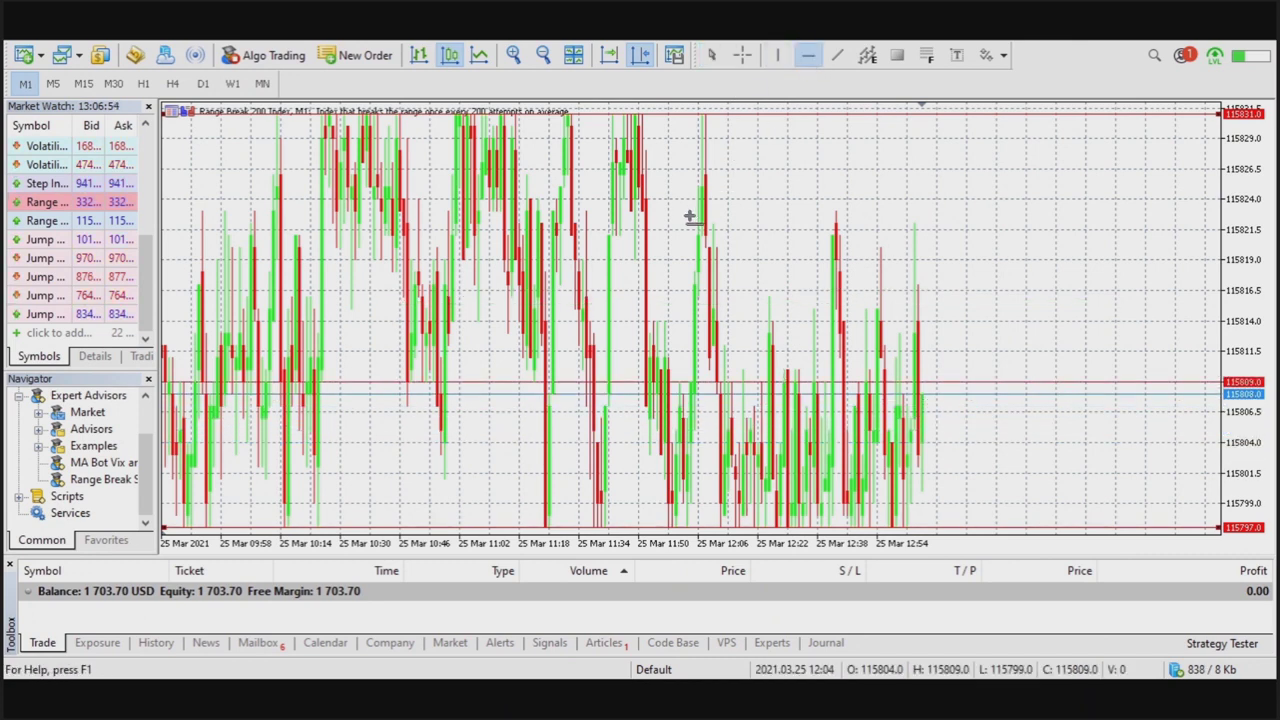
pyautogui.moveTo(698, 314)
pyautogui.mouseDown()
pyautogui.moveTo(701, 326)
pyautogui.moveTo(704, 316)
pyautogui.mouseUp()
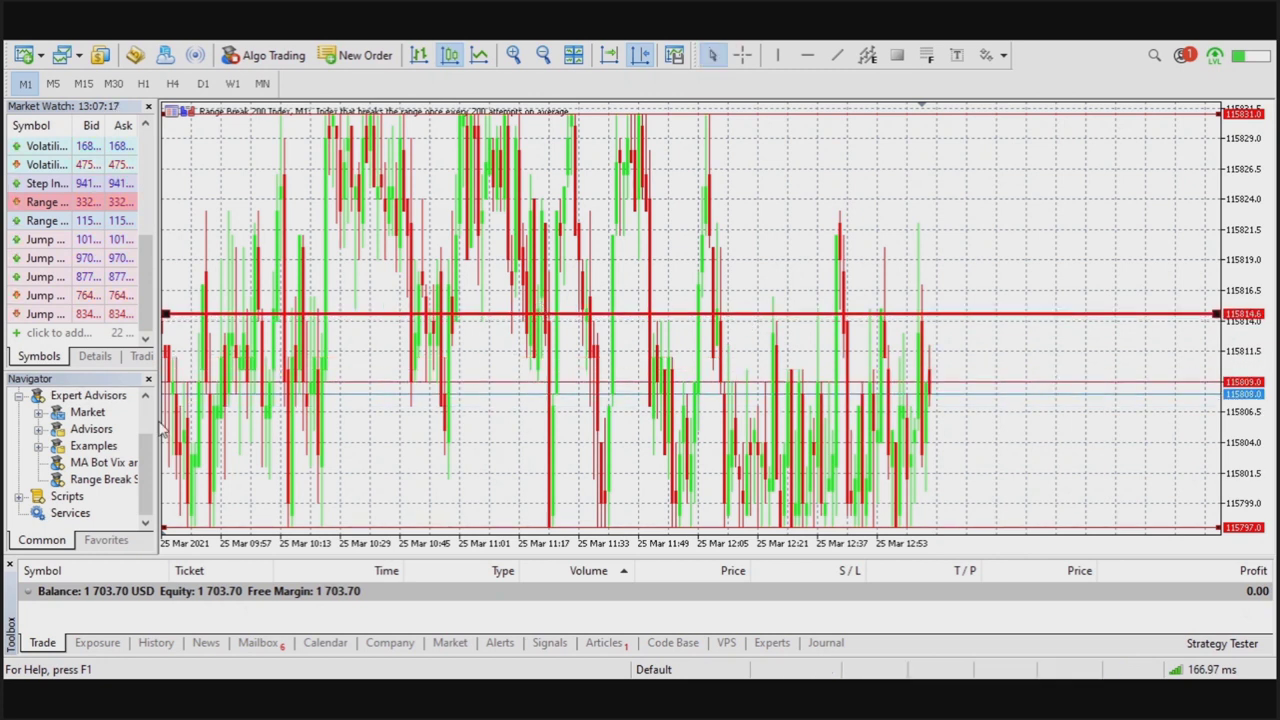
pyautogui.click(98, 479)
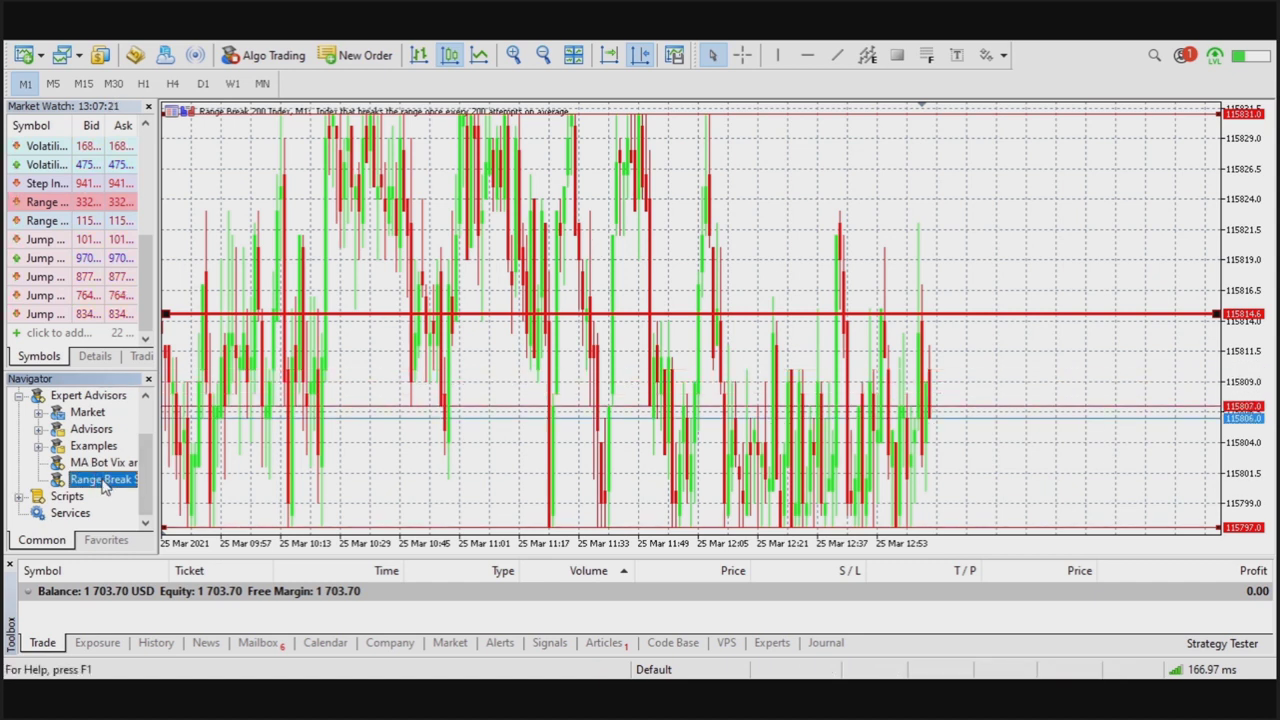
pyautogui.click(554, 196)
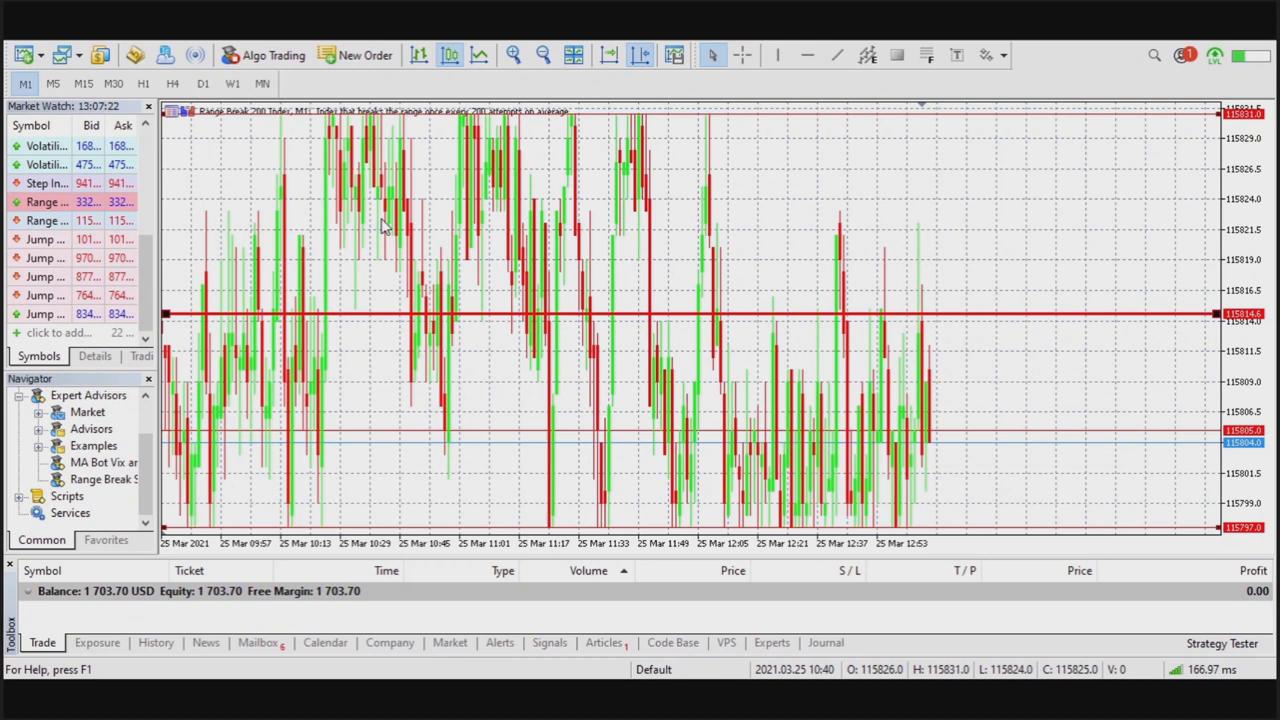
pyautogui.click(84, 83)
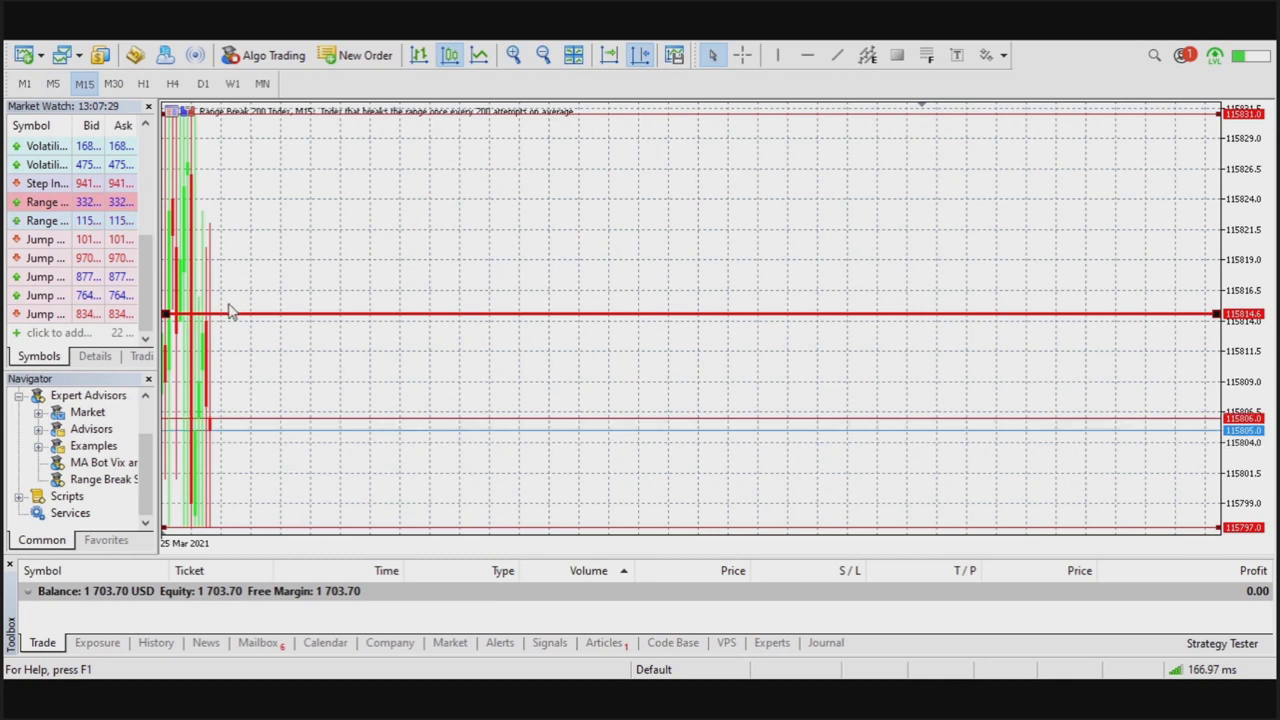
pyautogui.click(25, 83)
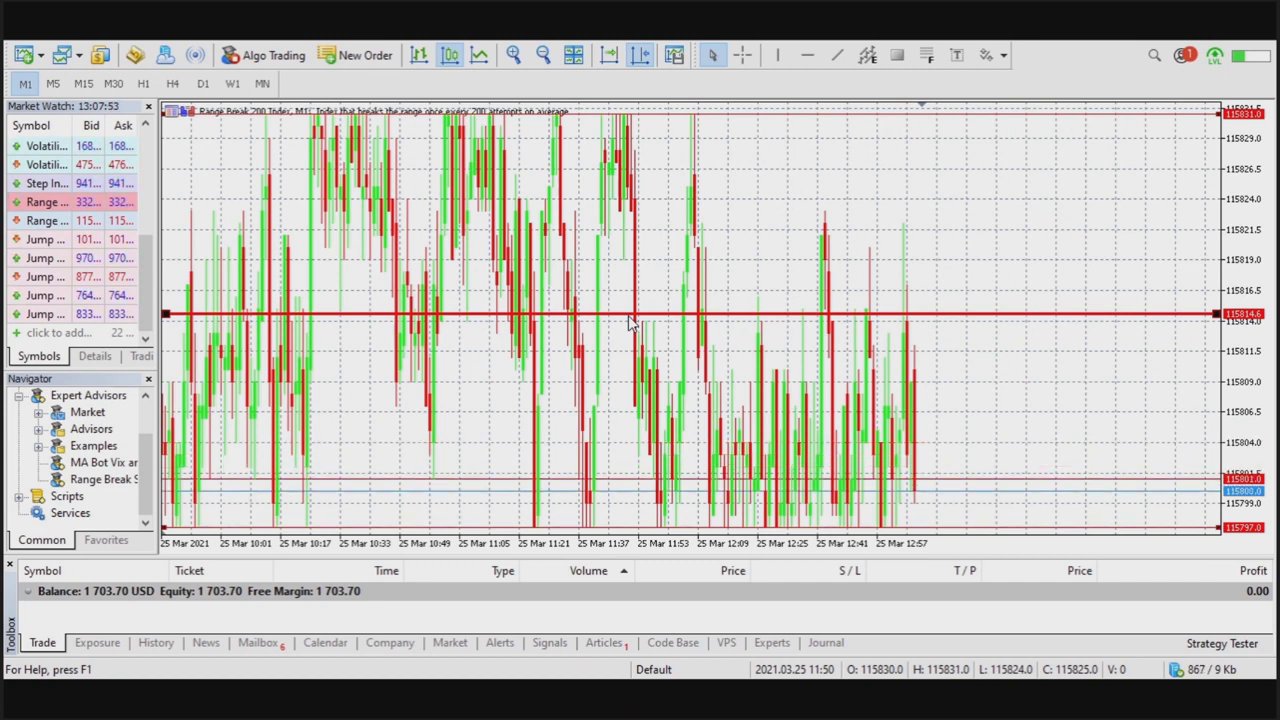
pyautogui.click(806, 58)
pyautogui.click(831, 258)
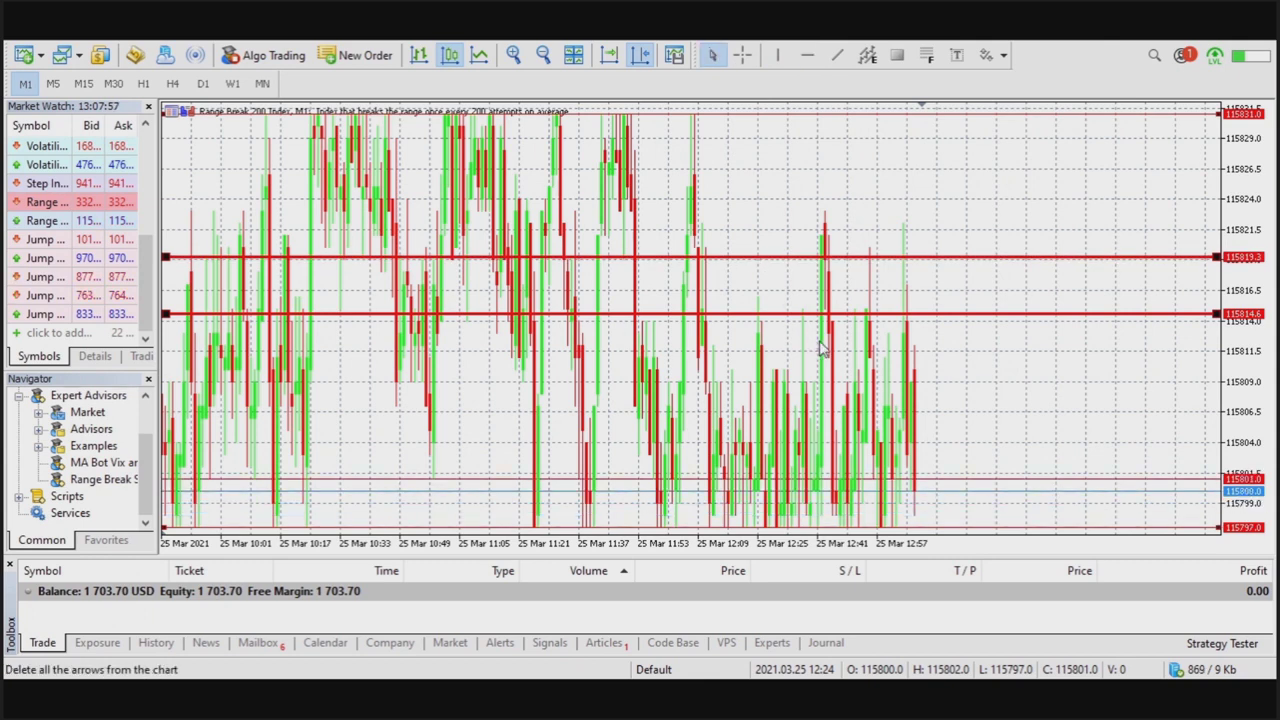
pyautogui.press('Delete')
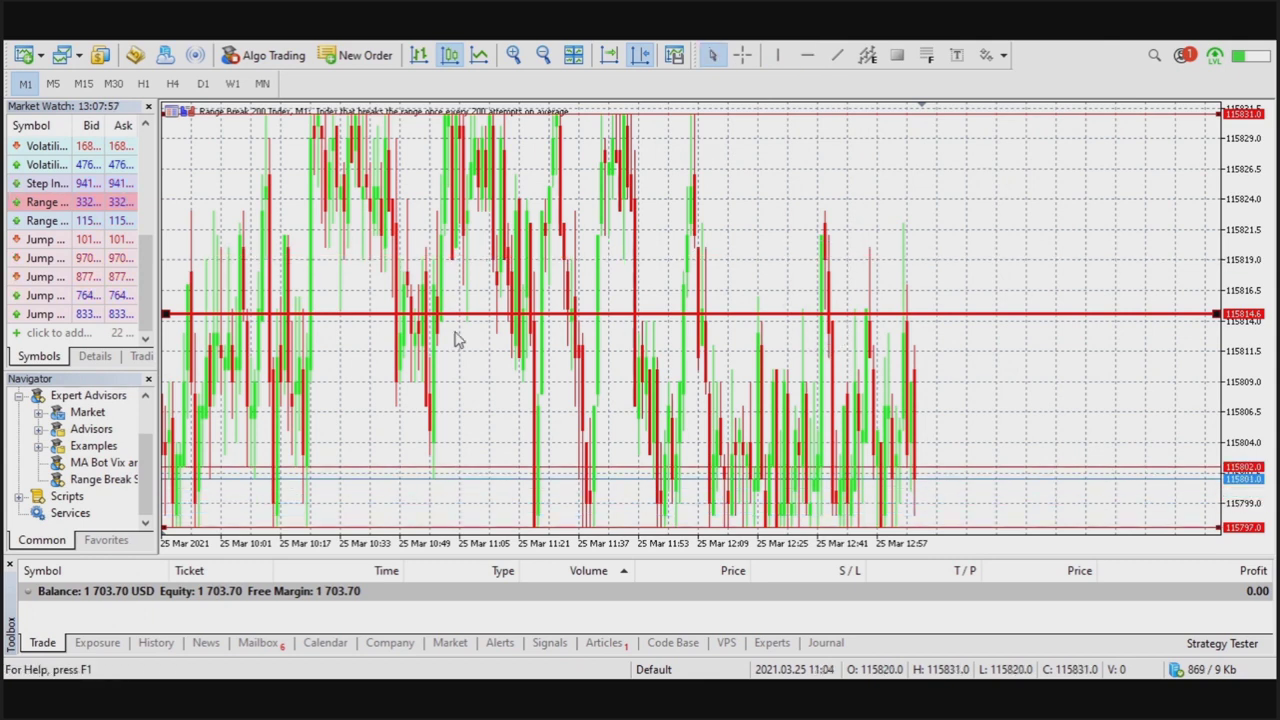
# Step: Attach the Range Break EA to the chart and rename inp3_Ro_Name to 'M1 Horizontal line'
pyautogui.click(84, 482)
pyautogui.moveTo(90, 485); pyautogui.dragTo(680, 265)
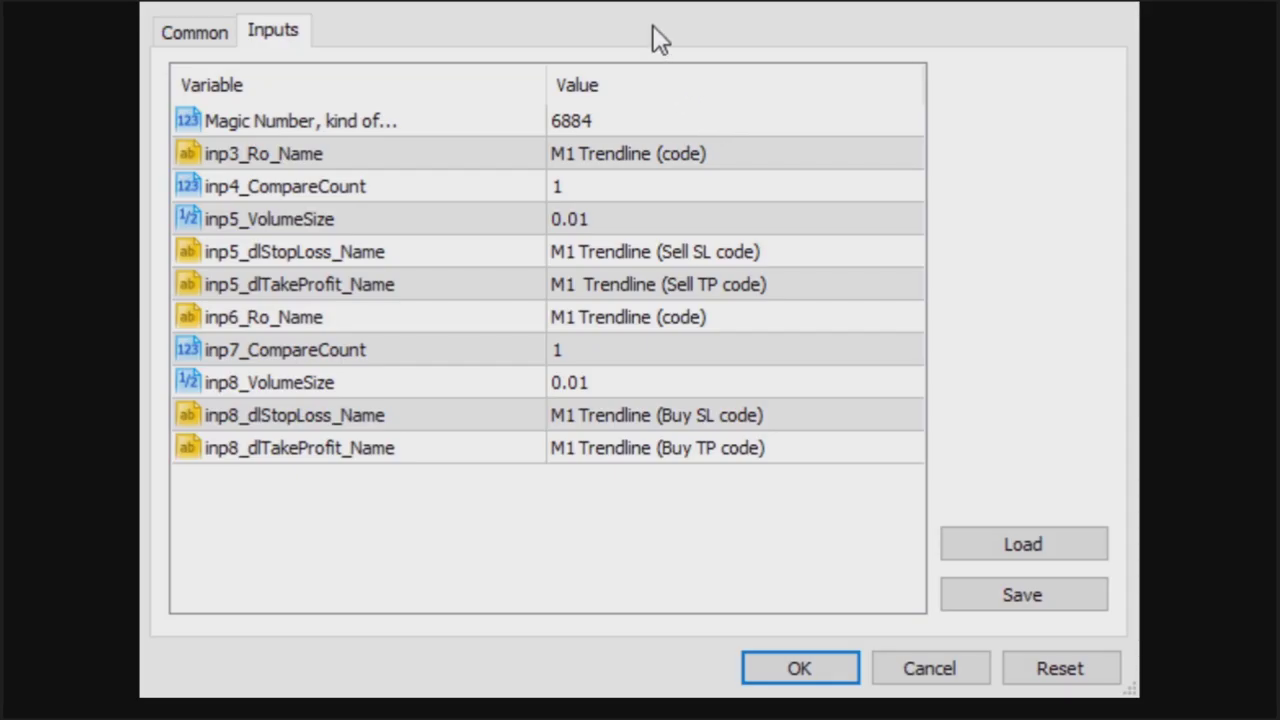
pyautogui.doubleClick(655, 147)
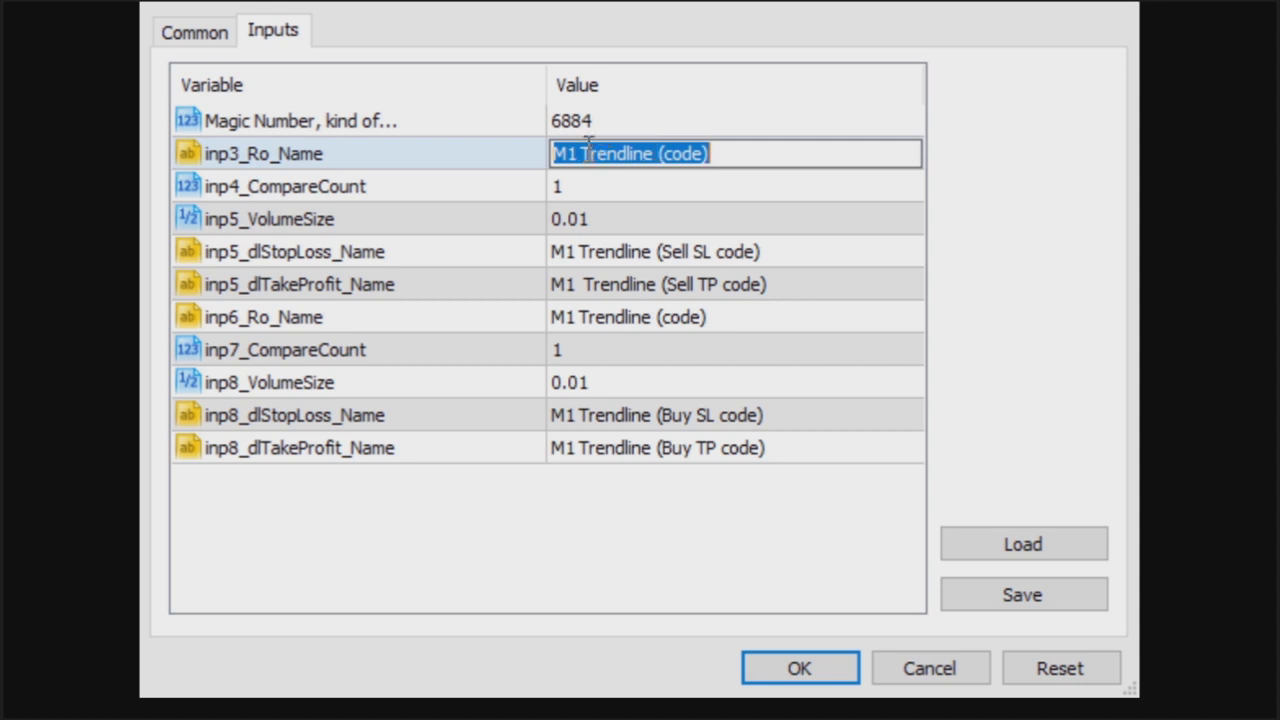
pyautogui.moveTo(583, 153); pyautogui.dragTo(727, 152)
pyautogui.write('Horizontal line')
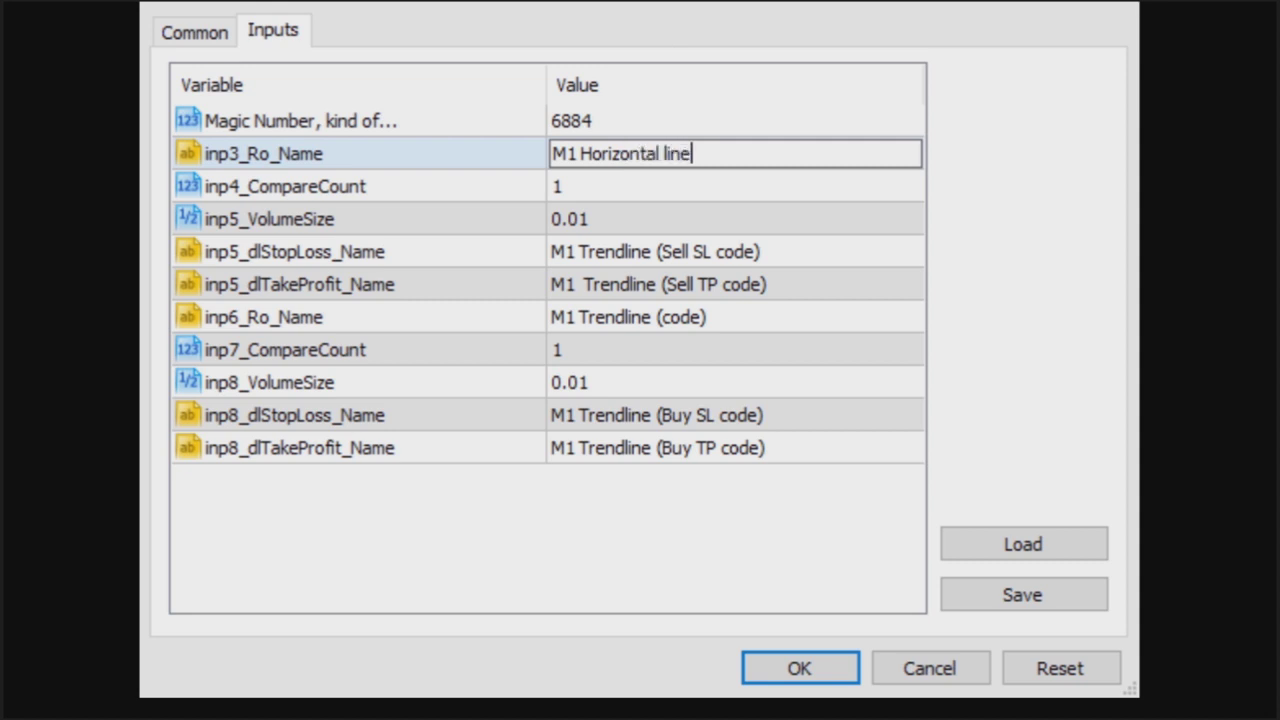
pyautogui.moveTo(688, 153); pyautogui.dragTo(553, 153)
pyautogui.hotkey('ctrl', 'c')
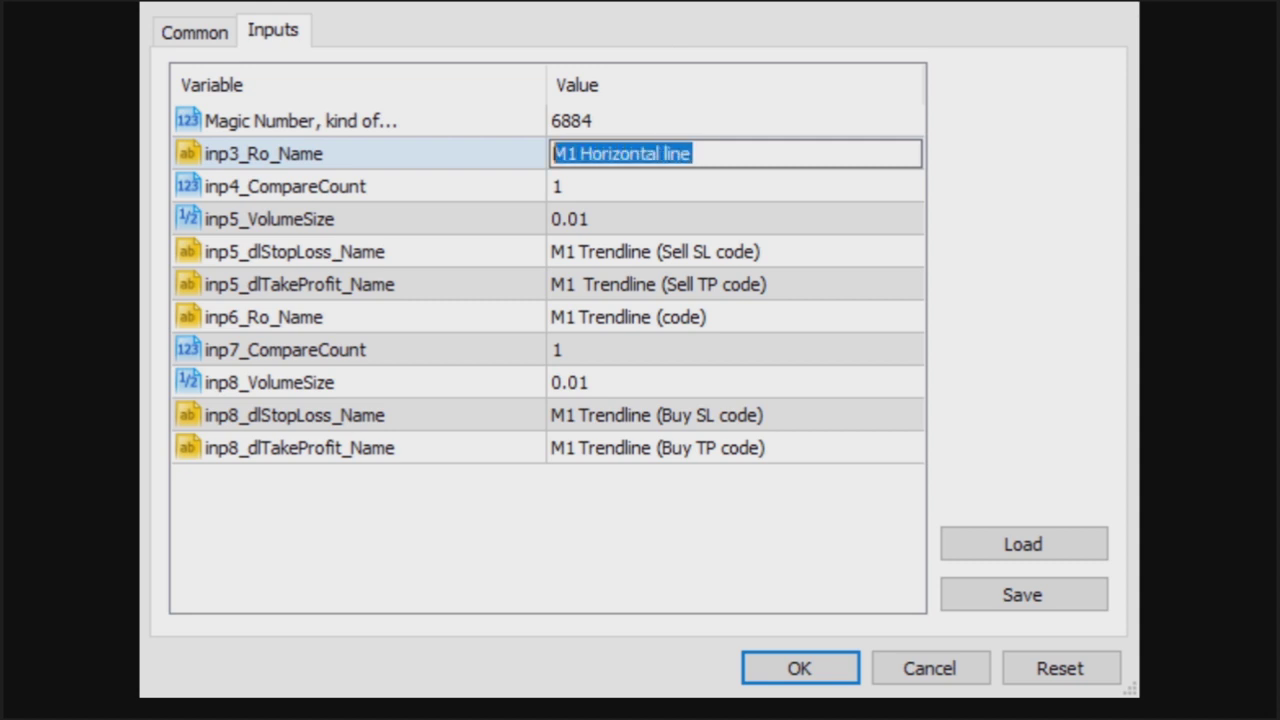
# Step: Replace 'M1 Trendline' with 'M1 Horizontal line' in inp5 stop-loss, take-profit and inp6_Ro_Name
pyautogui.click(775, 246)
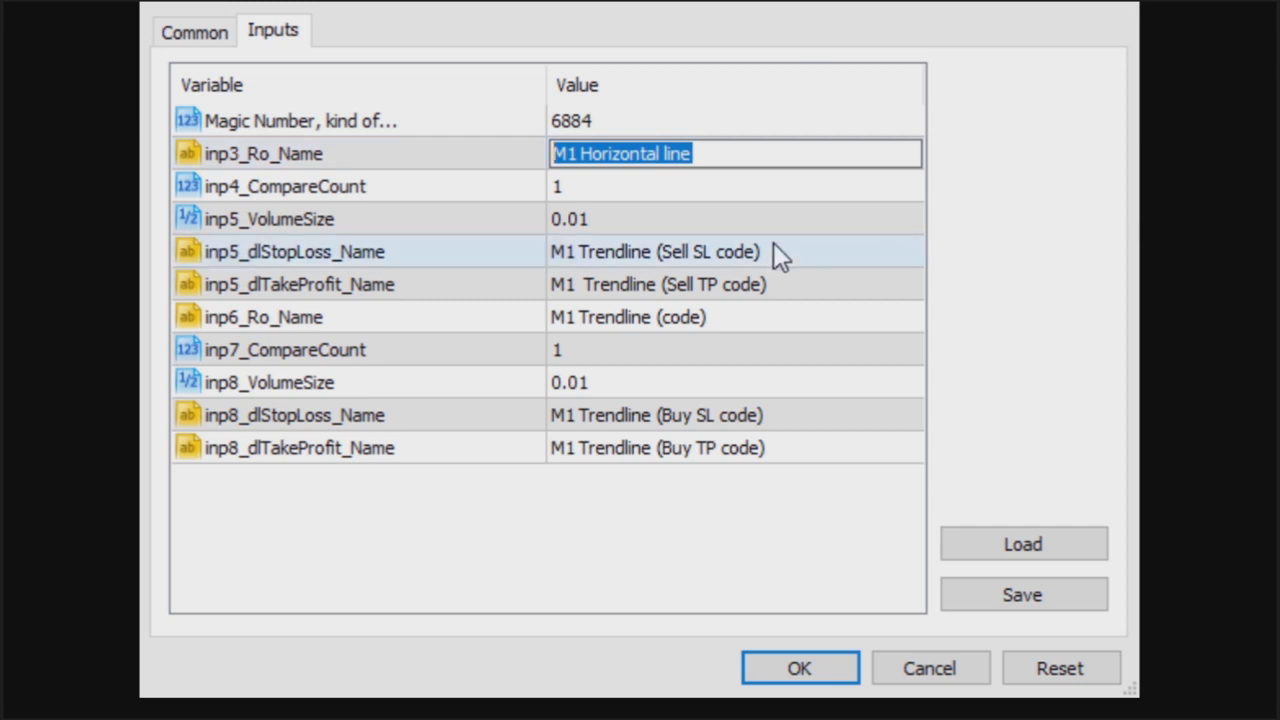
pyautogui.click(655, 251)
pyautogui.moveTo(655, 251); pyautogui.dragTo(546, 250)
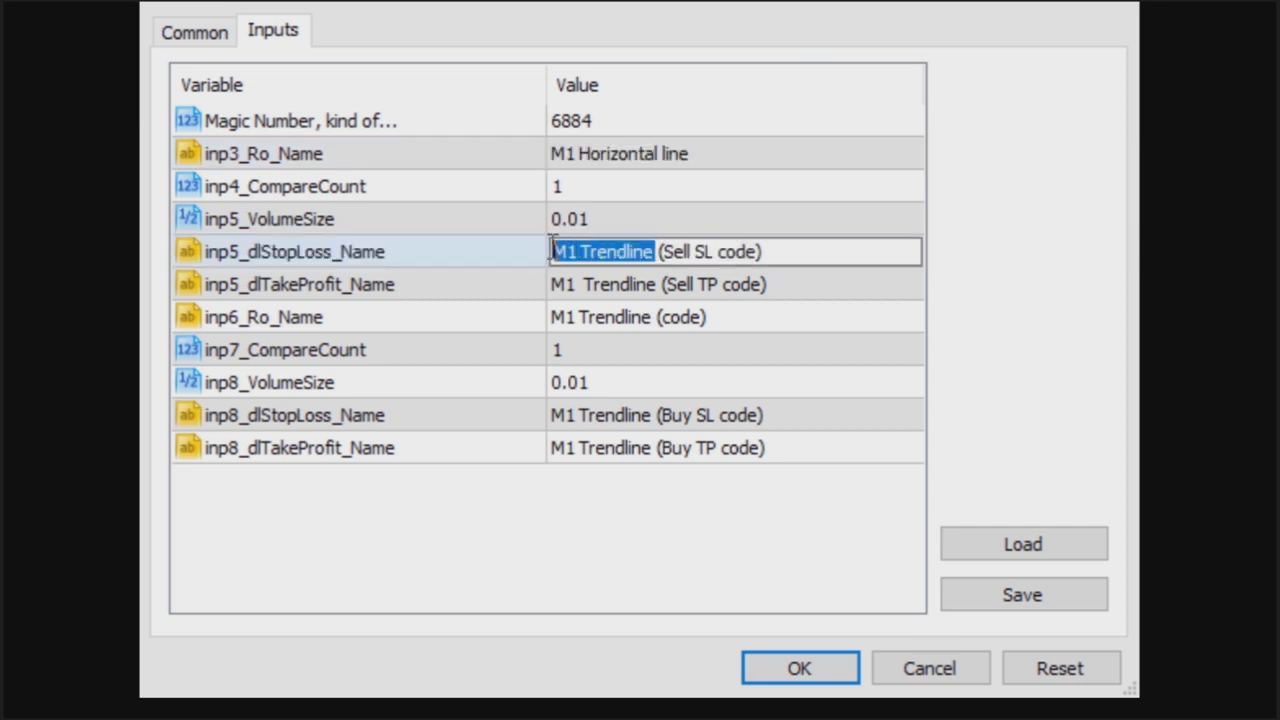
pyautogui.hotkey('ctrl', 'v')
pyautogui.click(685, 283)
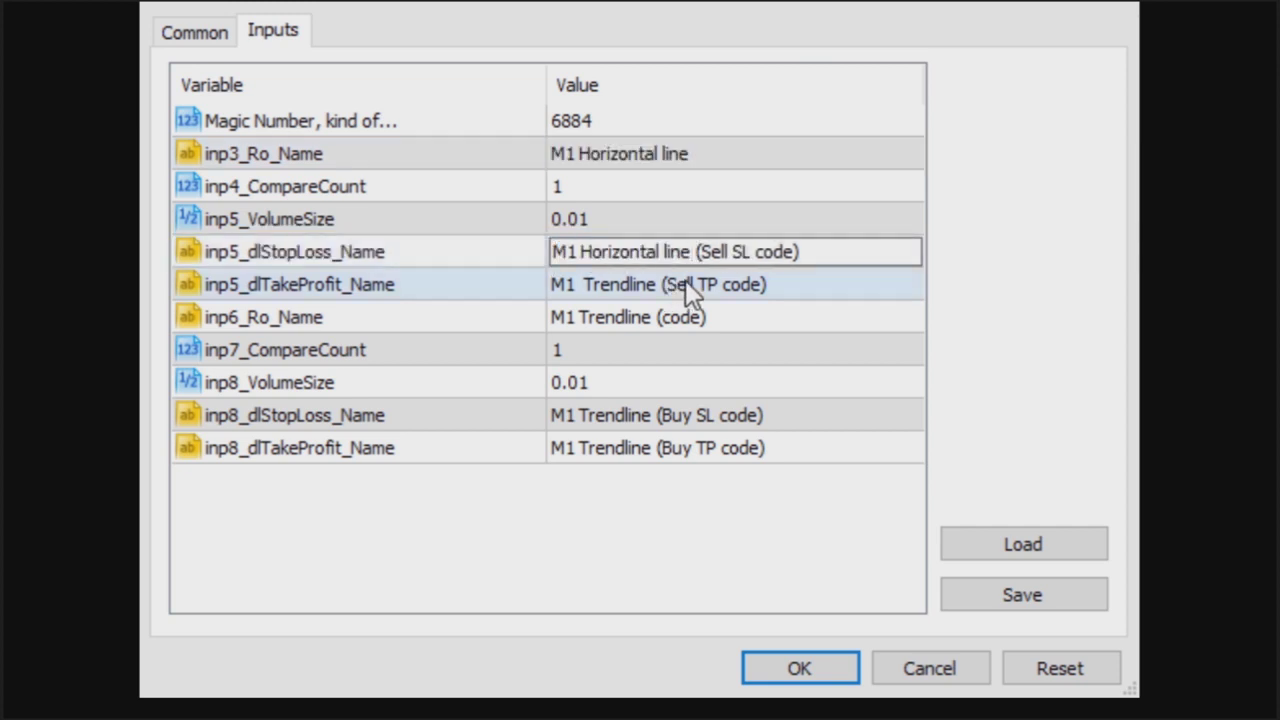
pyautogui.click(660, 284)
pyautogui.moveTo(660, 284); pyautogui.dragTo(536, 287)
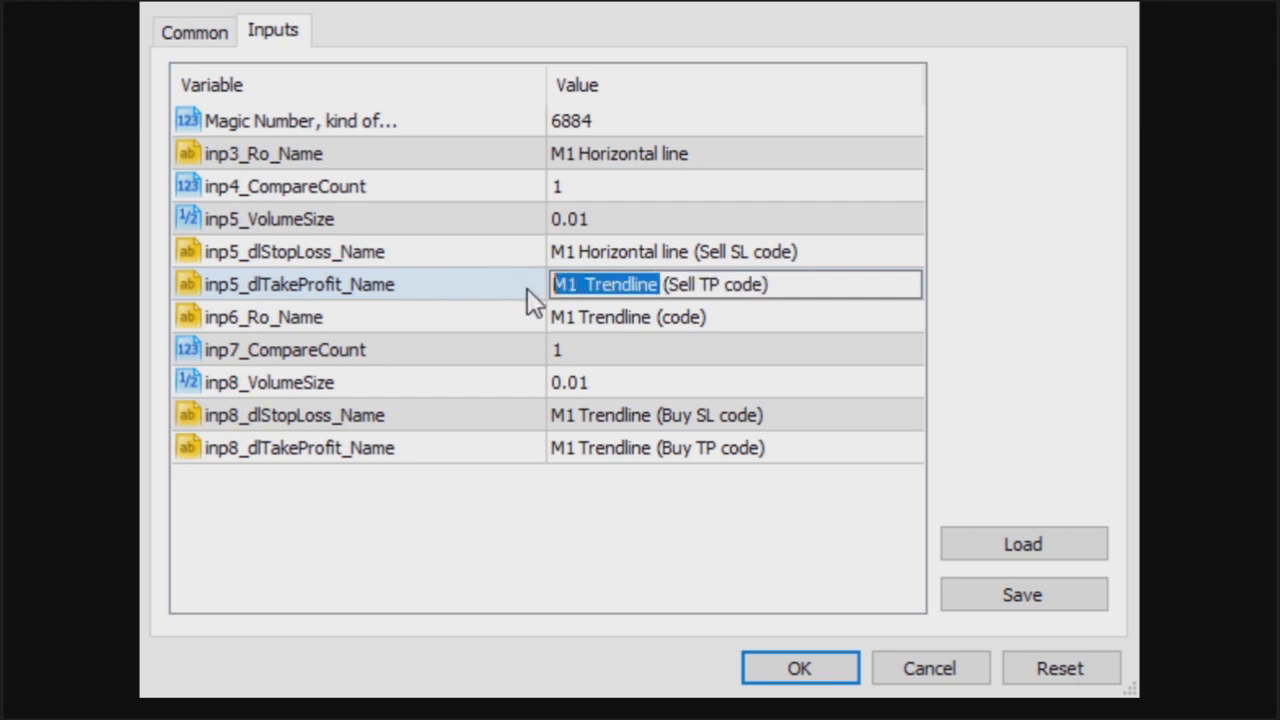
pyautogui.hotkey('ctrl', 'v')
pyautogui.click(645, 320)
pyautogui.click(646, 322)
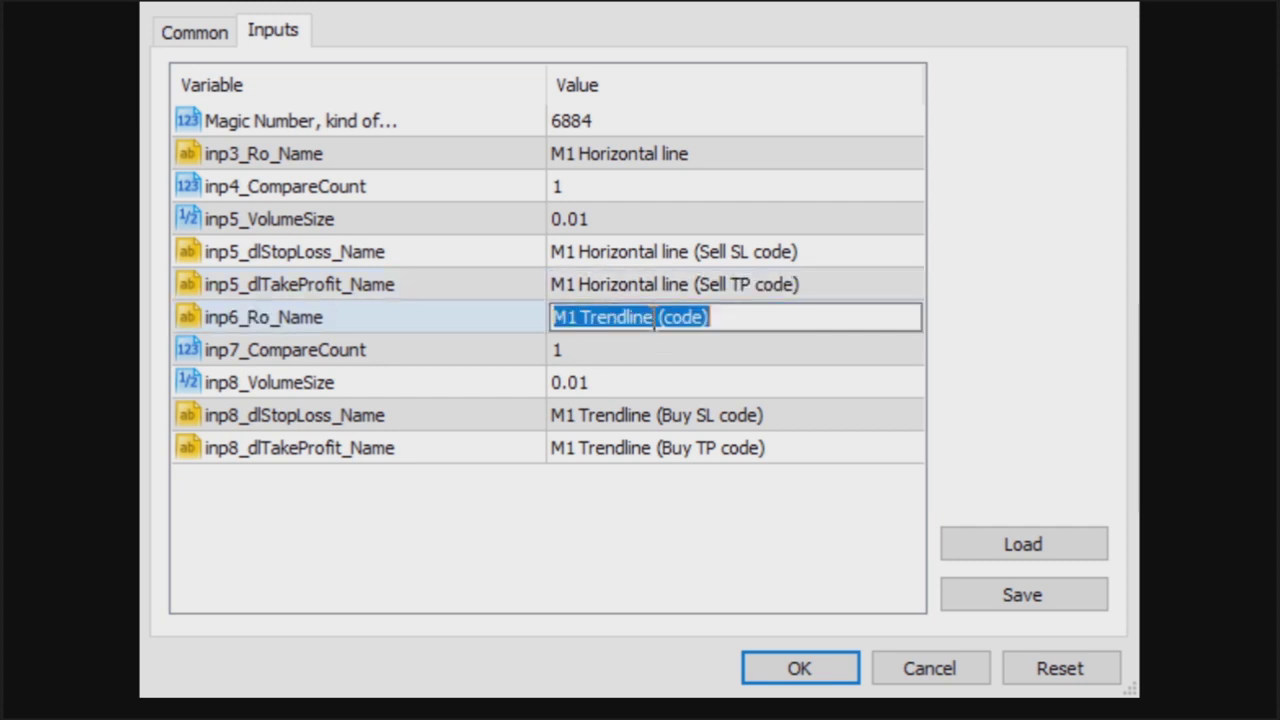
pyautogui.moveTo(648, 320); pyautogui.dragTo(532, 313)
pyautogui.hotkey('ctrl', 'v')
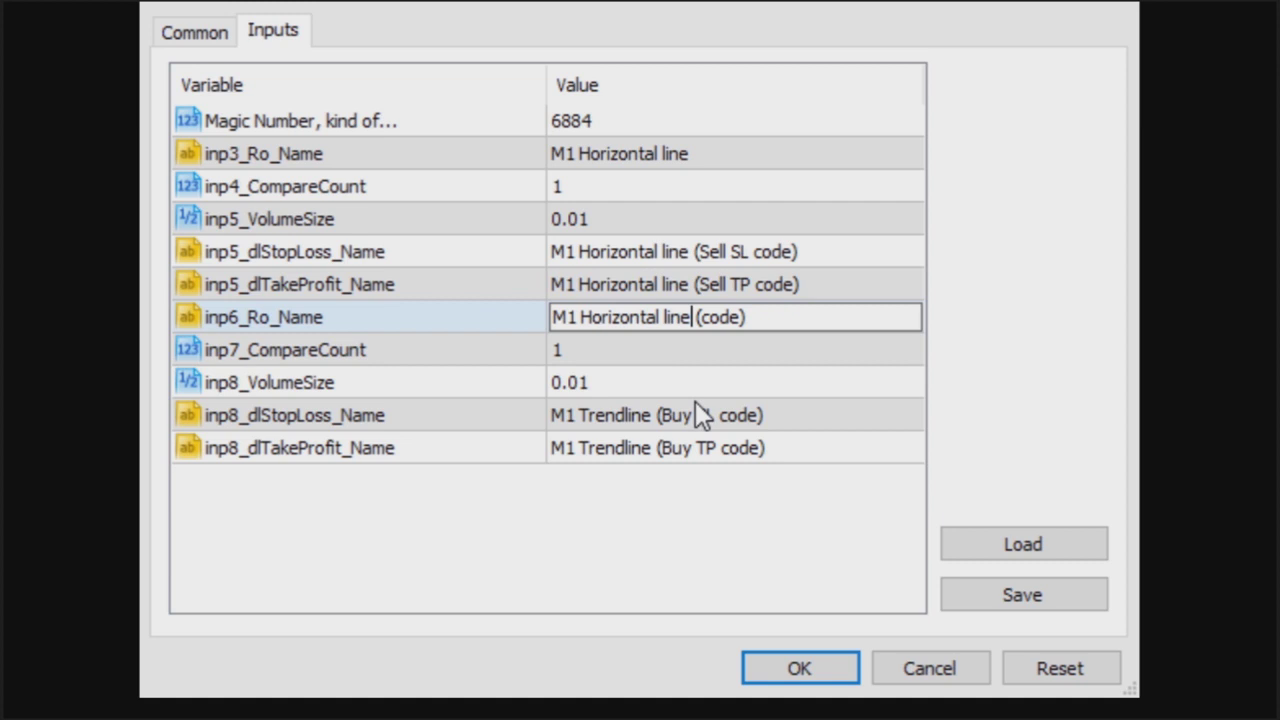
# Step: Replace 'M1 Trendline' with 'M1 Horizontal line' in the inp8 stop-loss and take-profit names
pyautogui.click(637, 415)
pyautogui.click(658, 415)
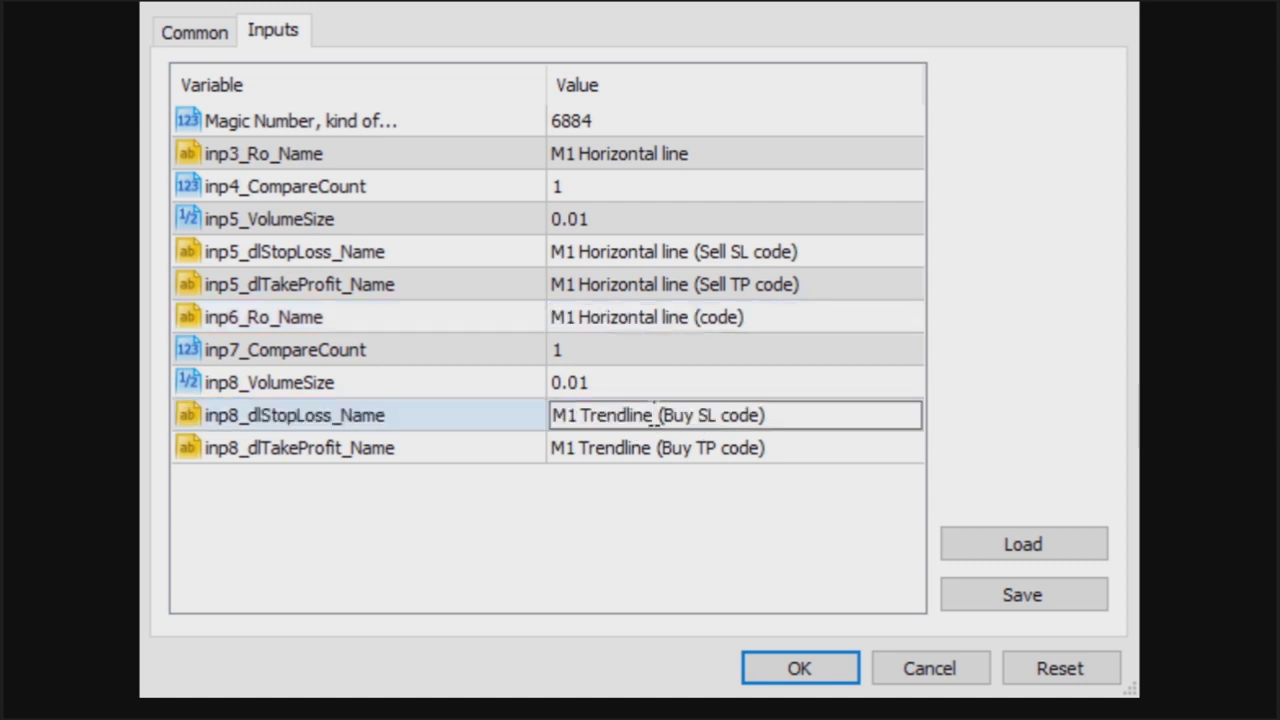
pyautogui.moveTo(655, 415); pyautogui.dragTo(545, 414)
pyautogui.hotkey('ctrl', 'v')
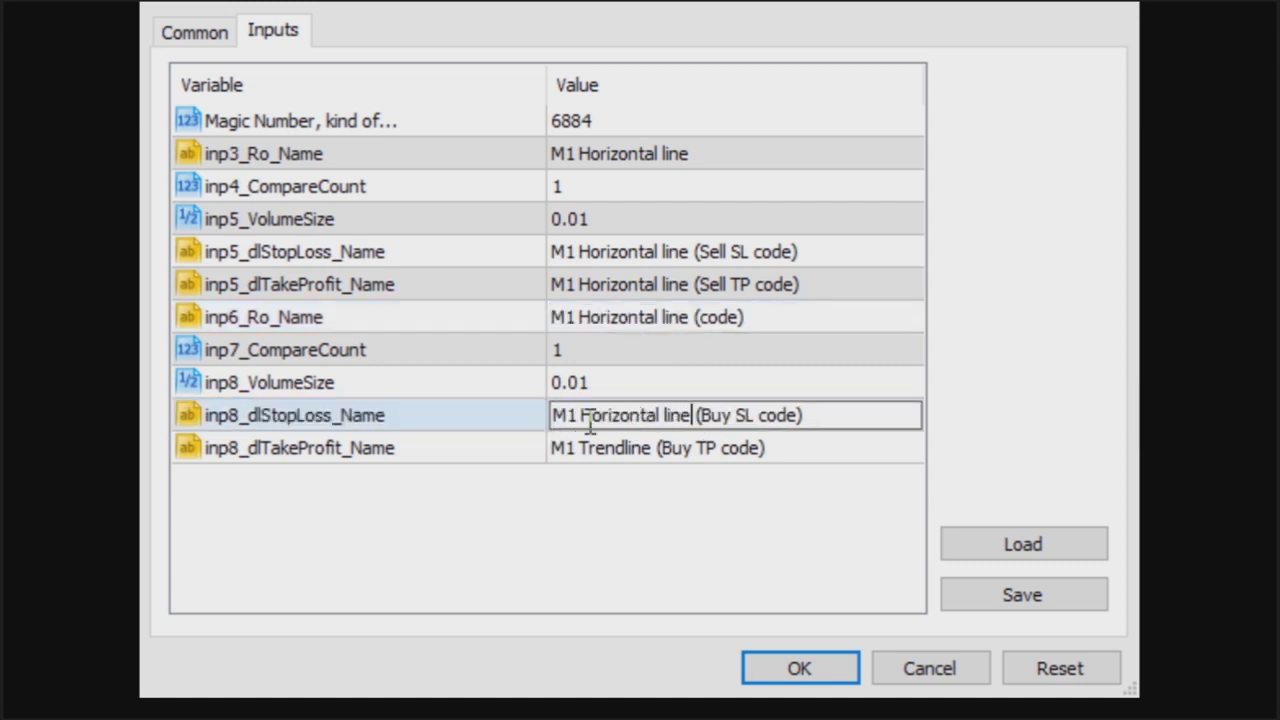
pyautogui.click(655, 448)
pyautogui.click(653, 448)
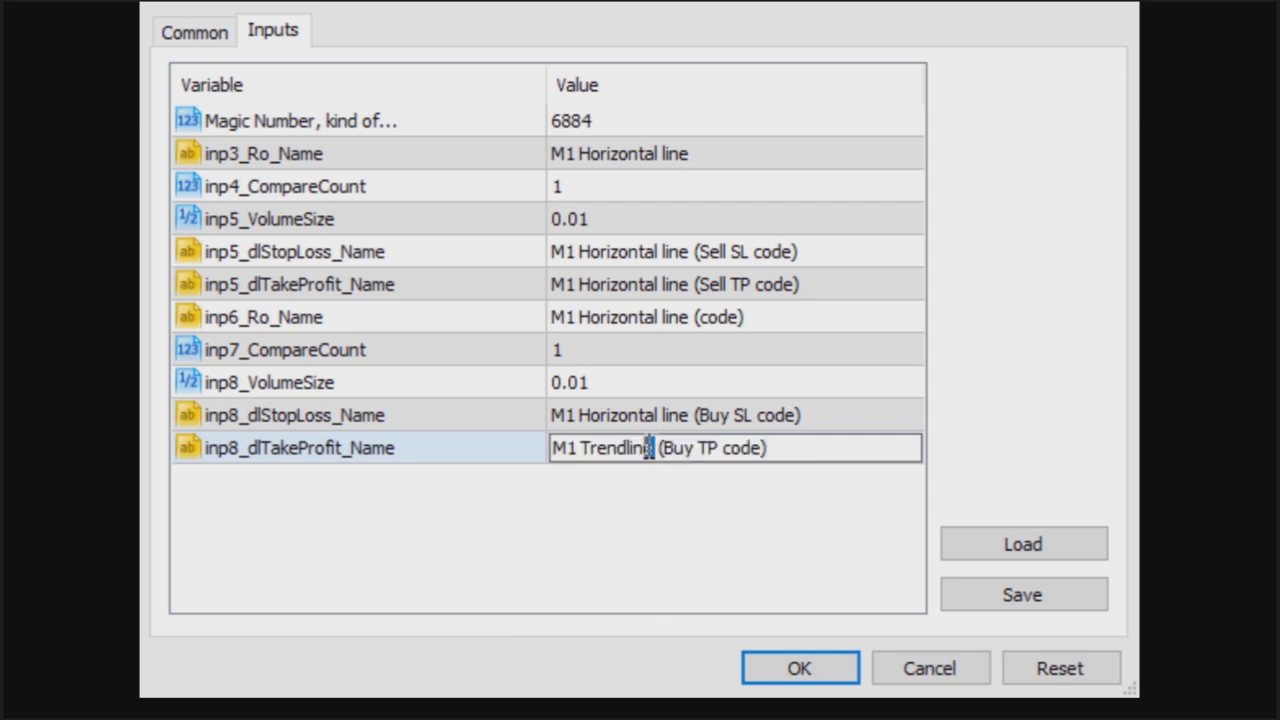
pyautogui.moveTo(653, 448); pyautogui.dragTo(545, 450)
pyautogui.hotkey('ctrl', 'v')
pyautogui.click(646, 522)
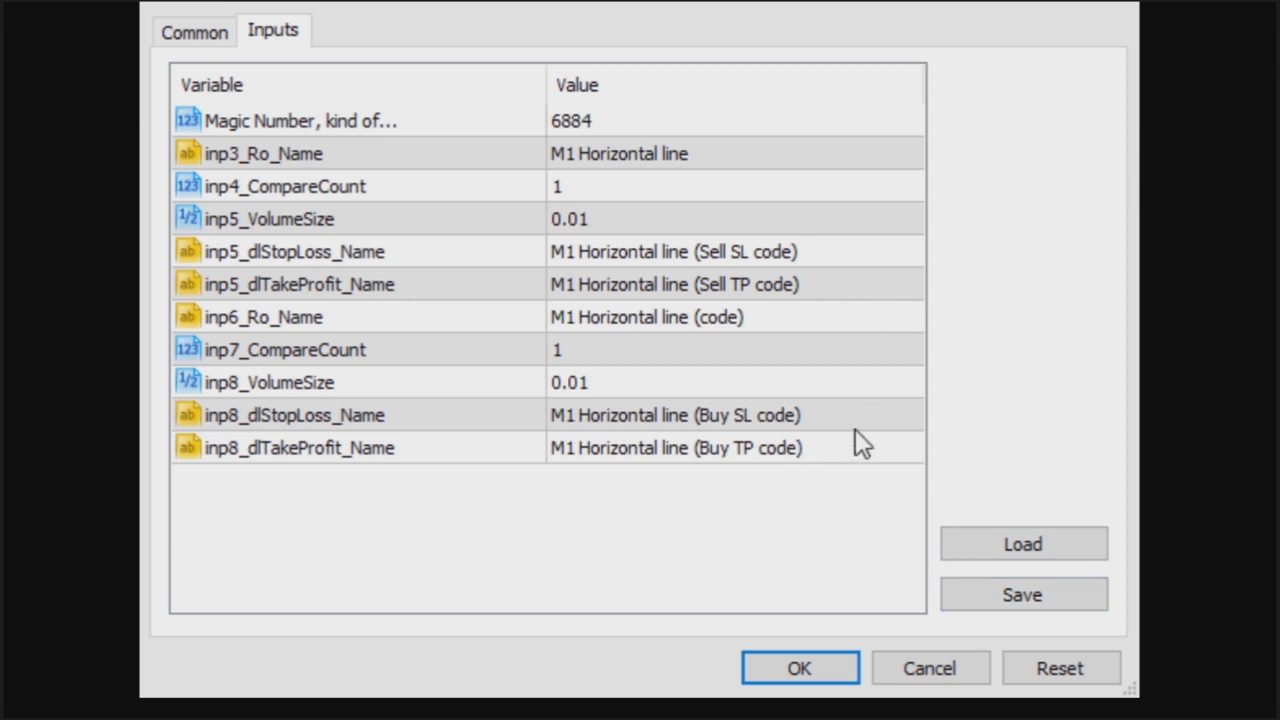
# Step: Save the EA inputs as the preset 'RB Setting' in MQL5\Presets
pyautogui.click(997, 586)
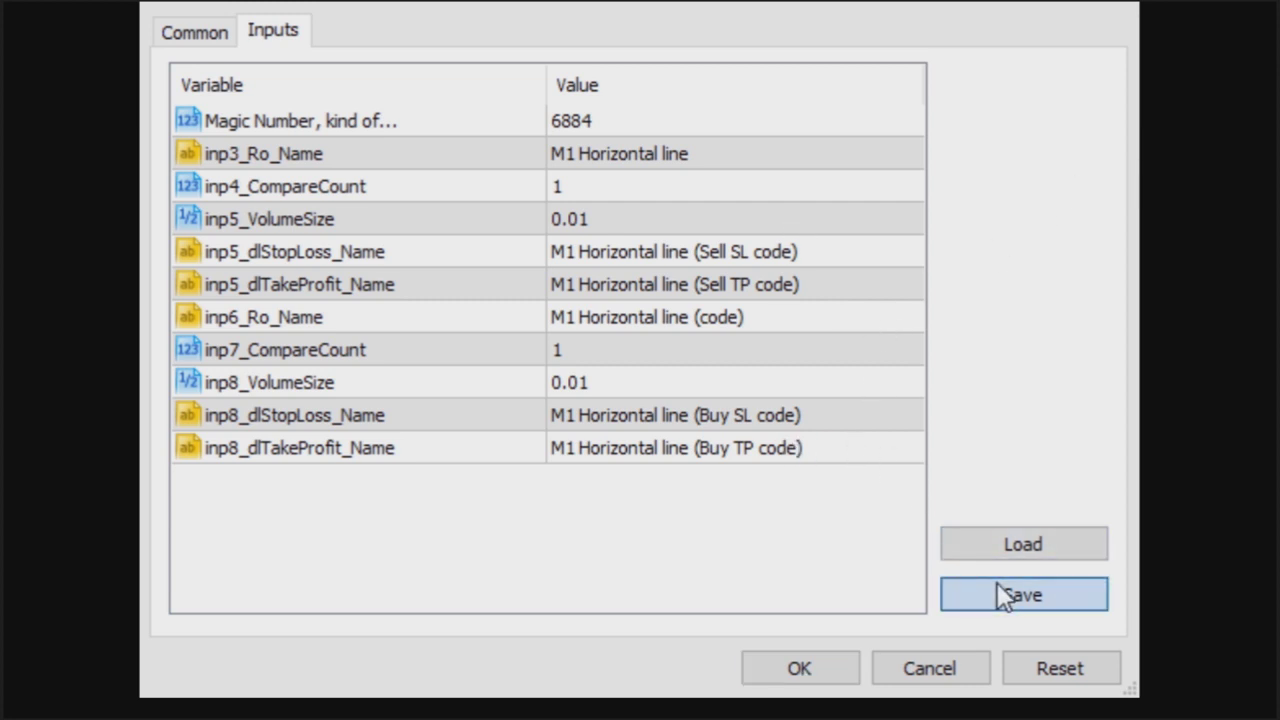
pyautogui.write('RB Setting')
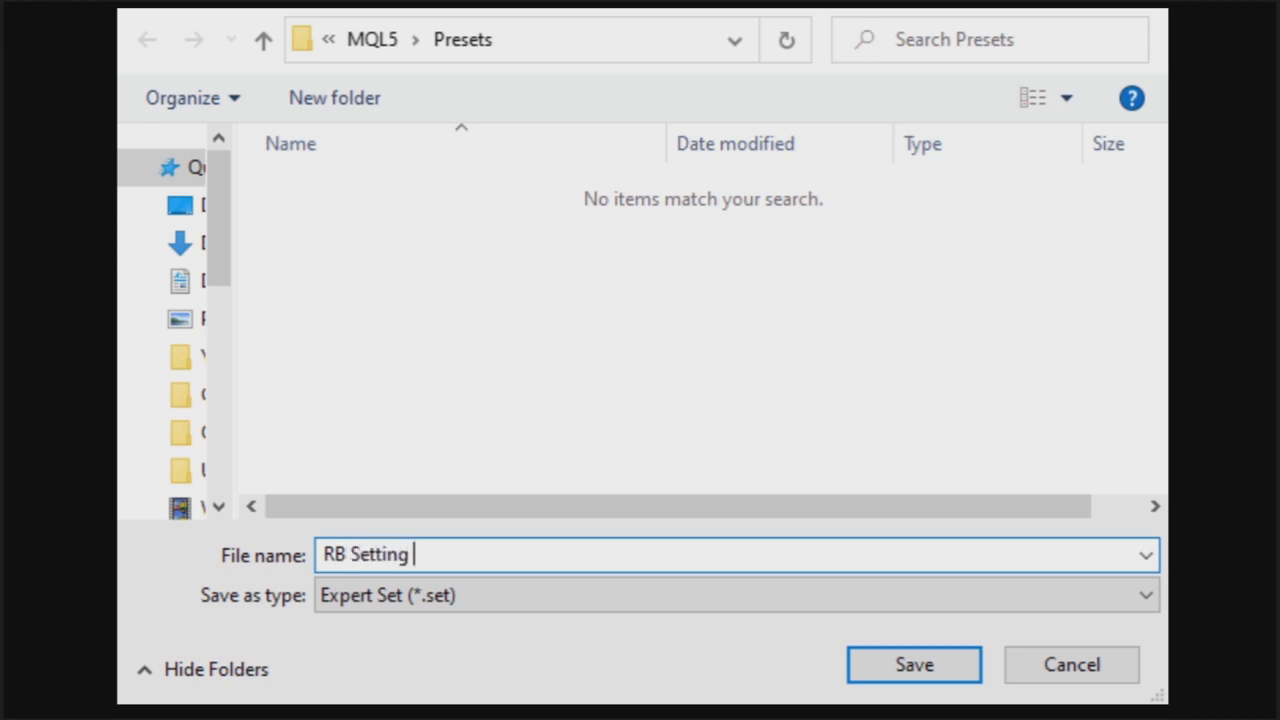
pyautogui.click(885, 665)
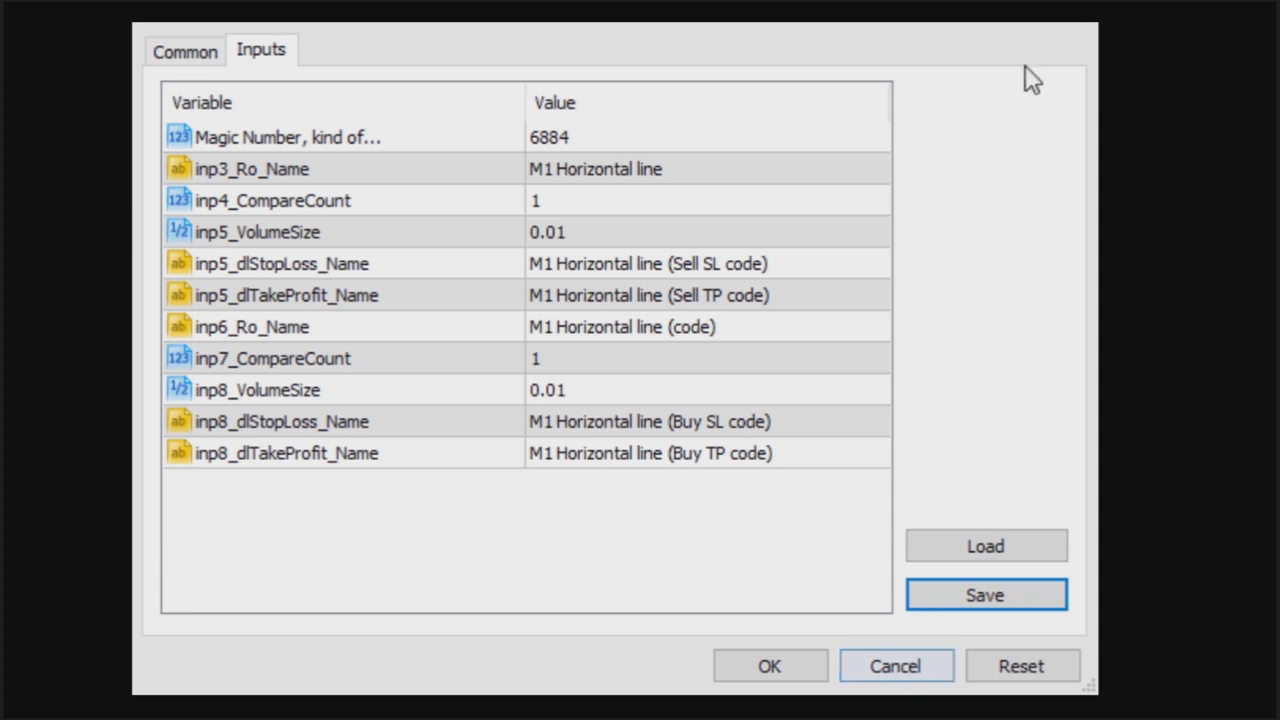
# Step: Reset the inputs to defaults, then load rb setting.set to restore the M1 Horizontal line names
pyautogui.click(1000, 676)
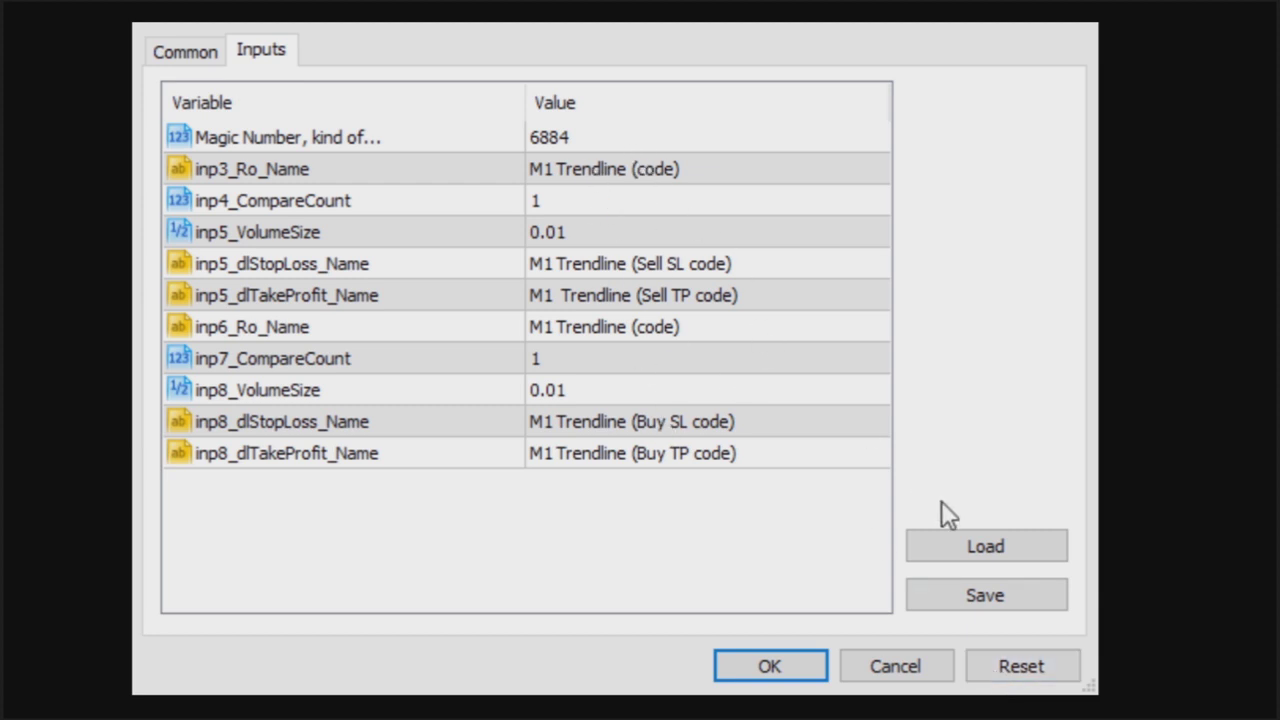
pyautogui.click(987, 549)
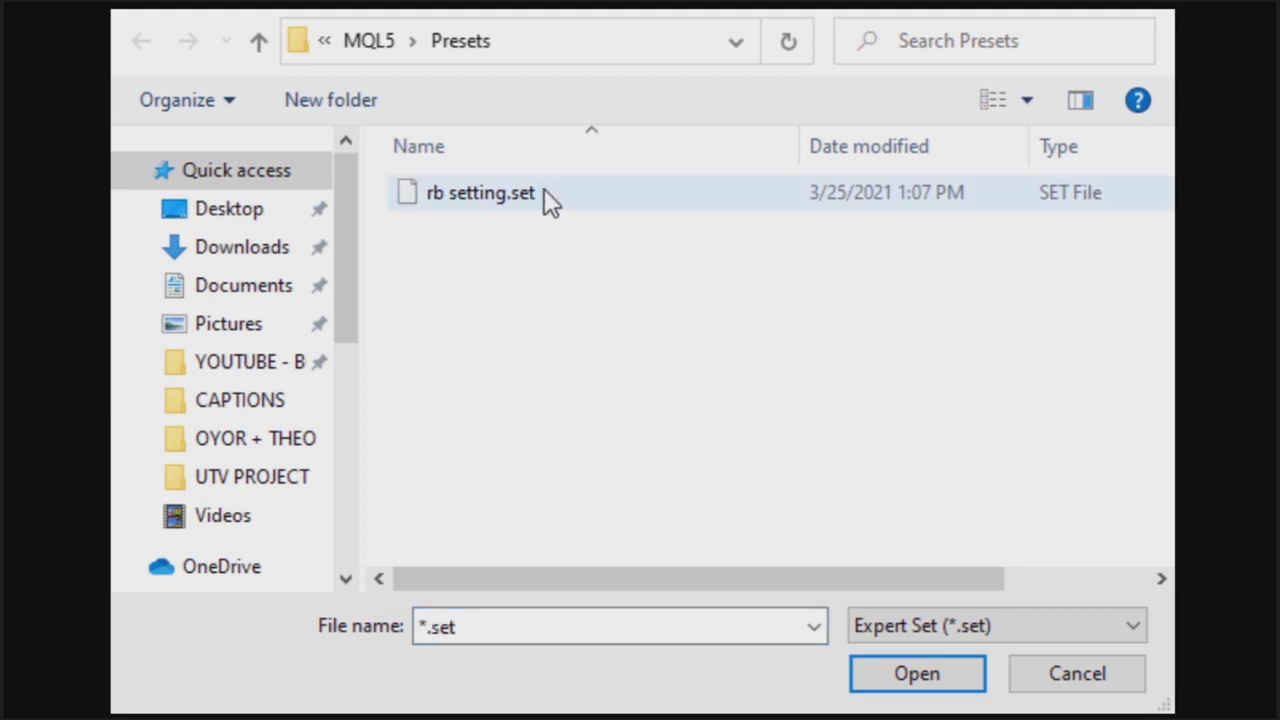
pyautogui.click(515, 198)
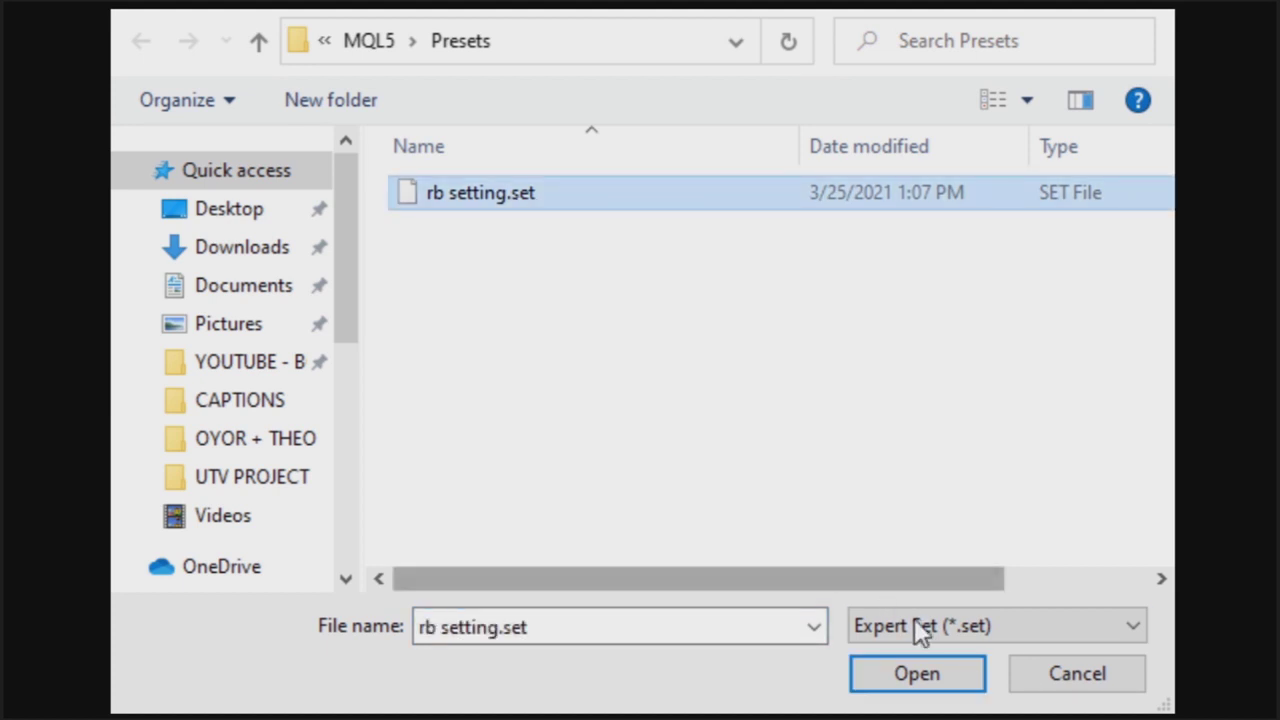
pyautogui.click(924, 675)
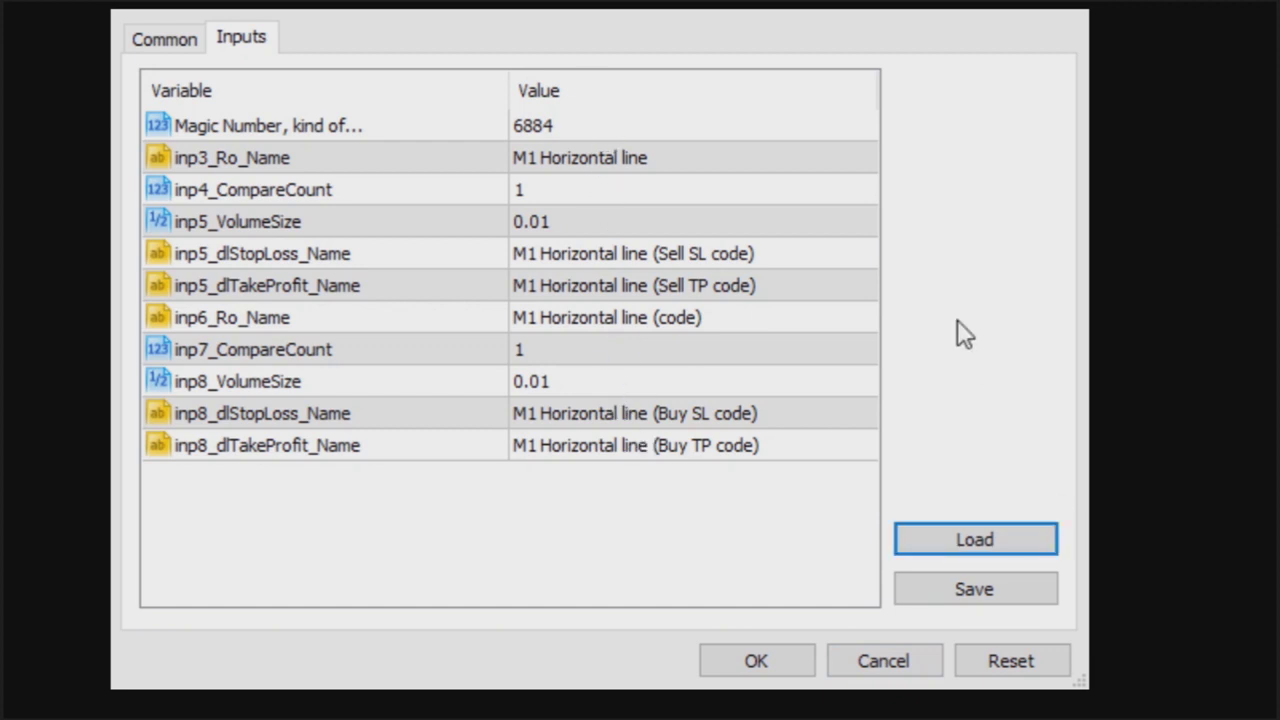
pyautogui.click(659, 253)
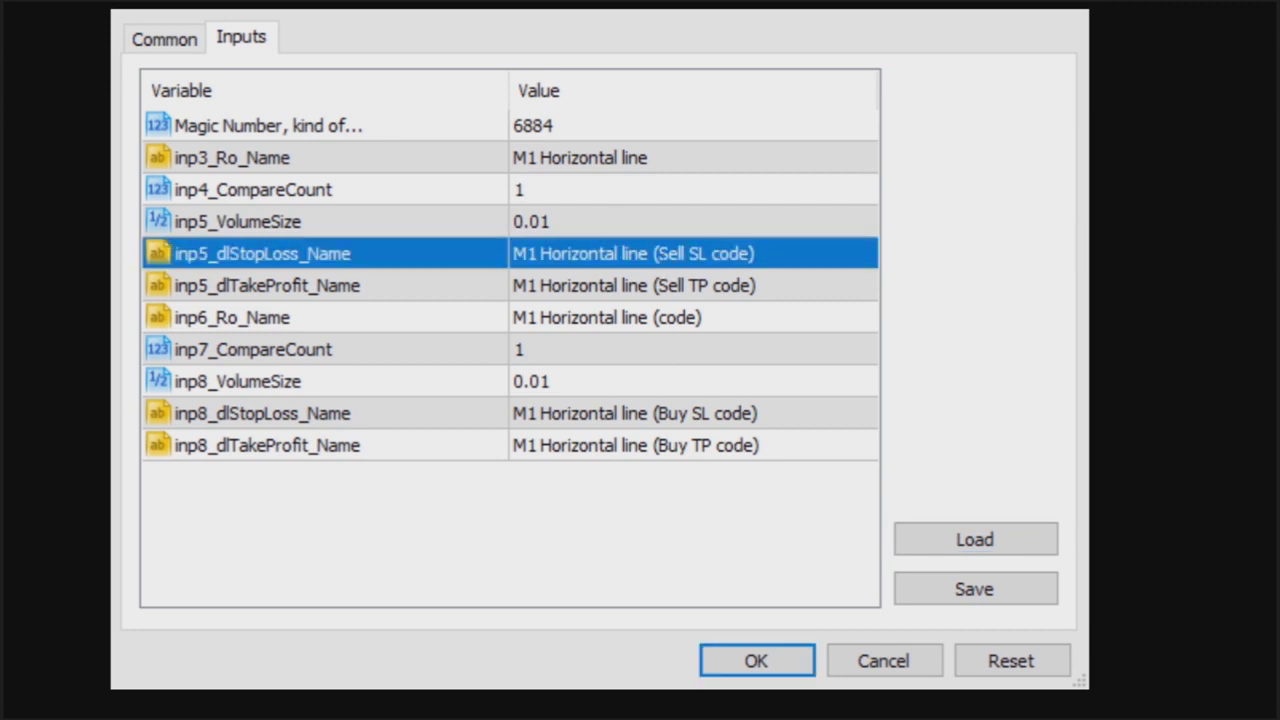